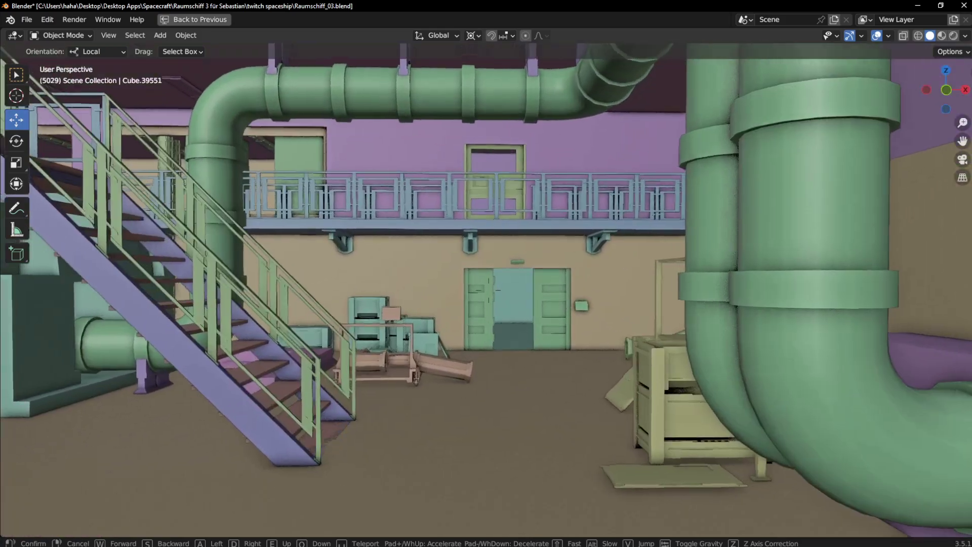
Walk forward past the staircase and through the narrow passage toward the teal wall's doorway.
key(w)
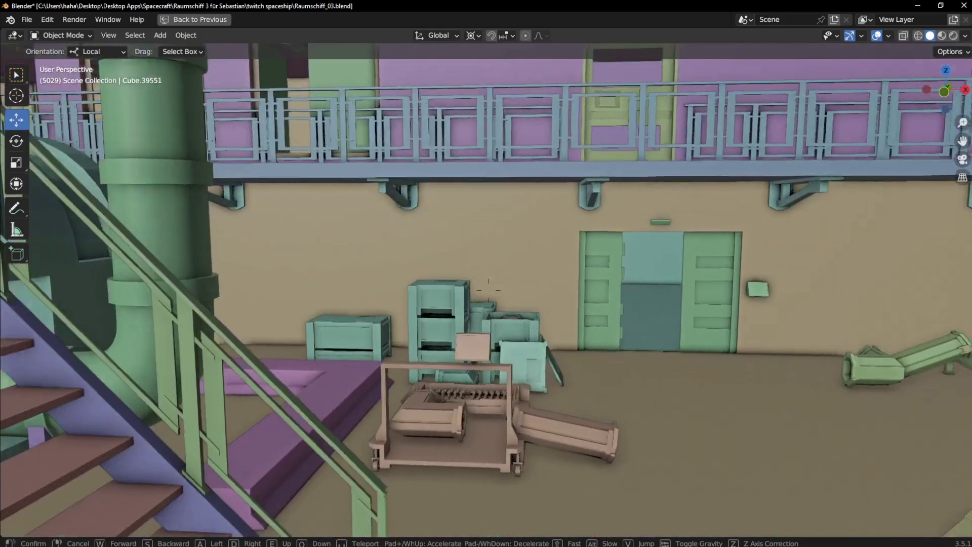
key(w)
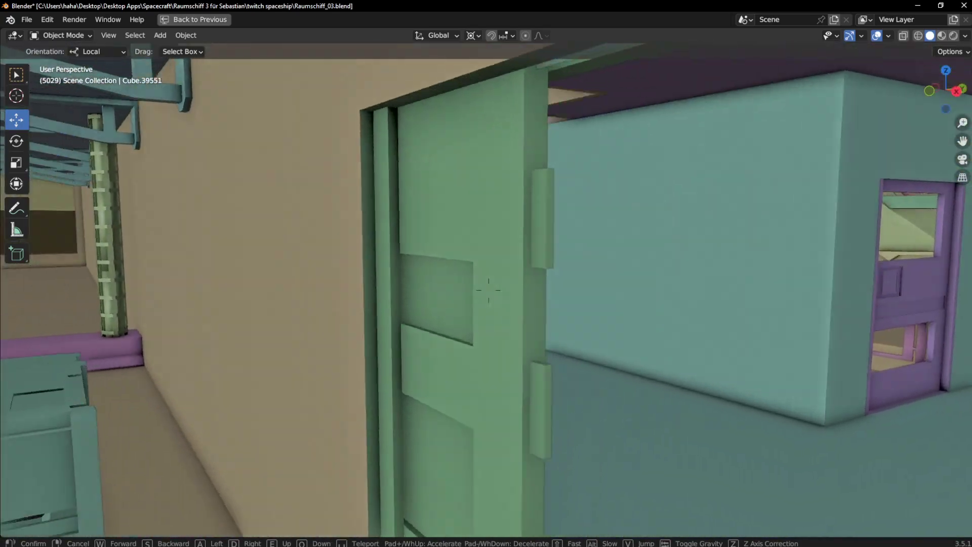
key(w)
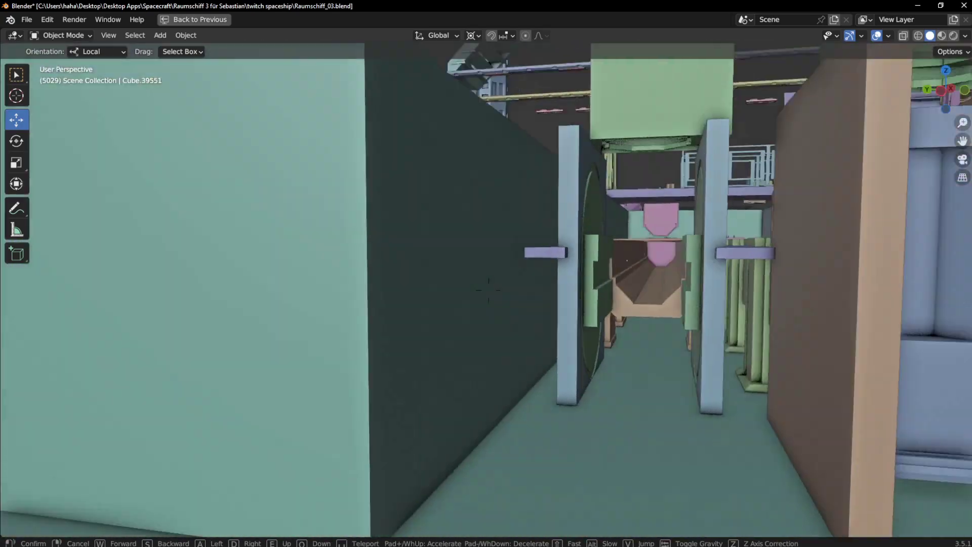
key(w)
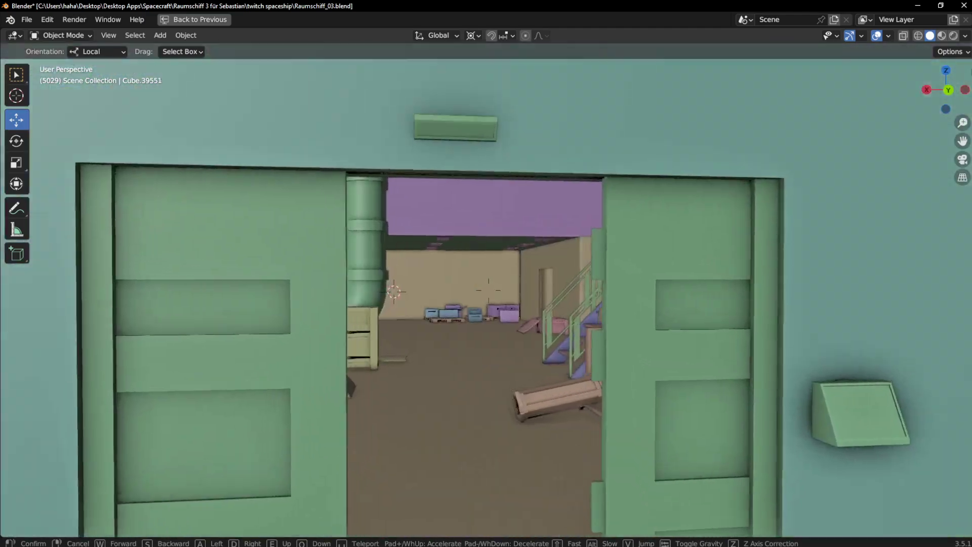
Walk past the teal machinery and green pillar, then along the railed walkway to the door.
key(w)
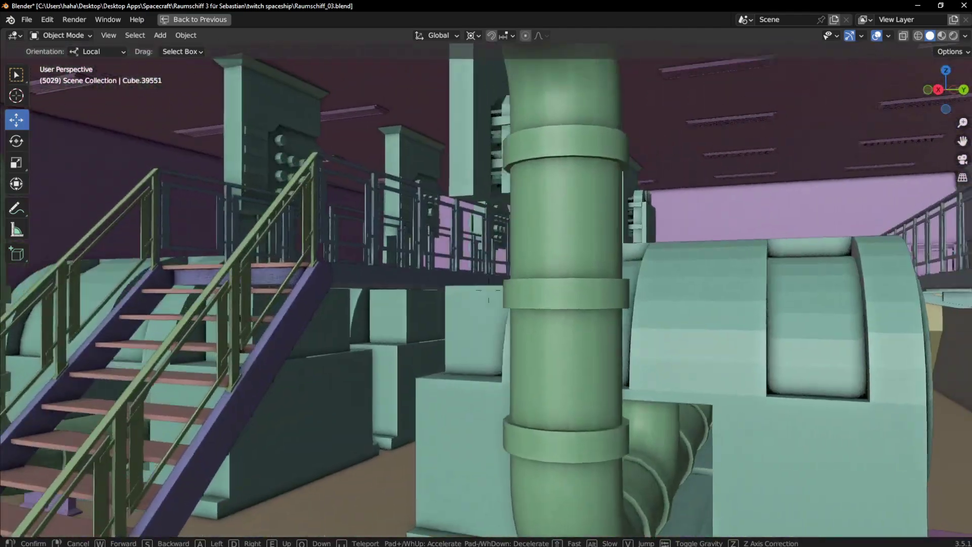
key(w)
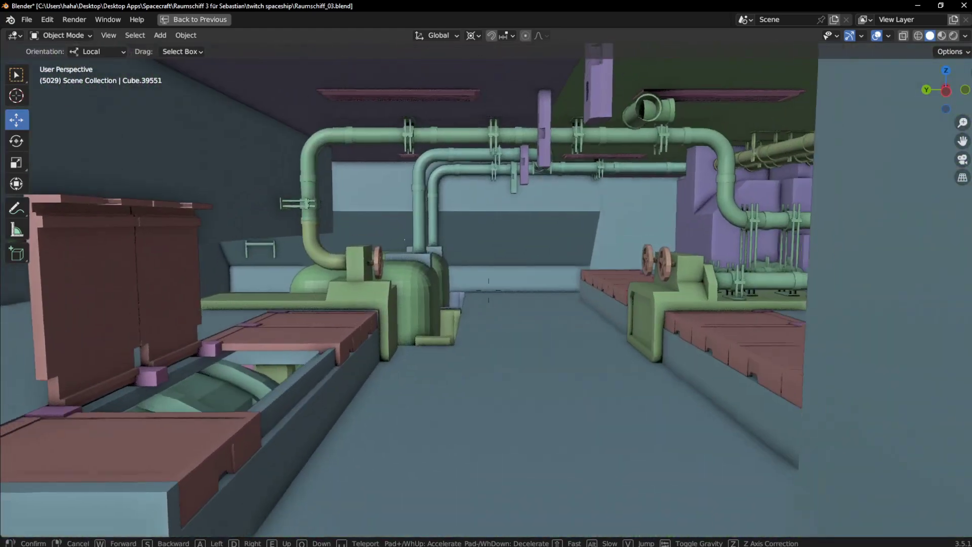
key(w)
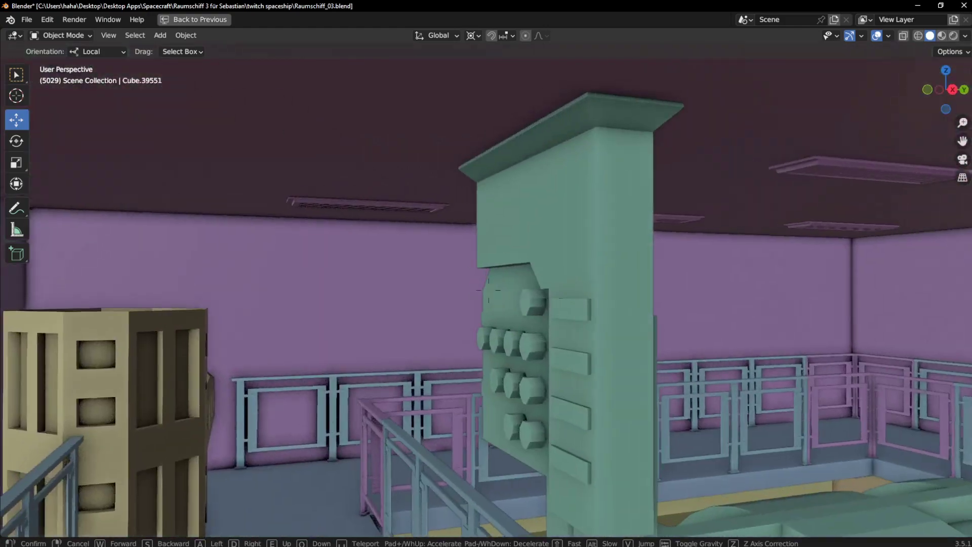
key(w)
key(w)
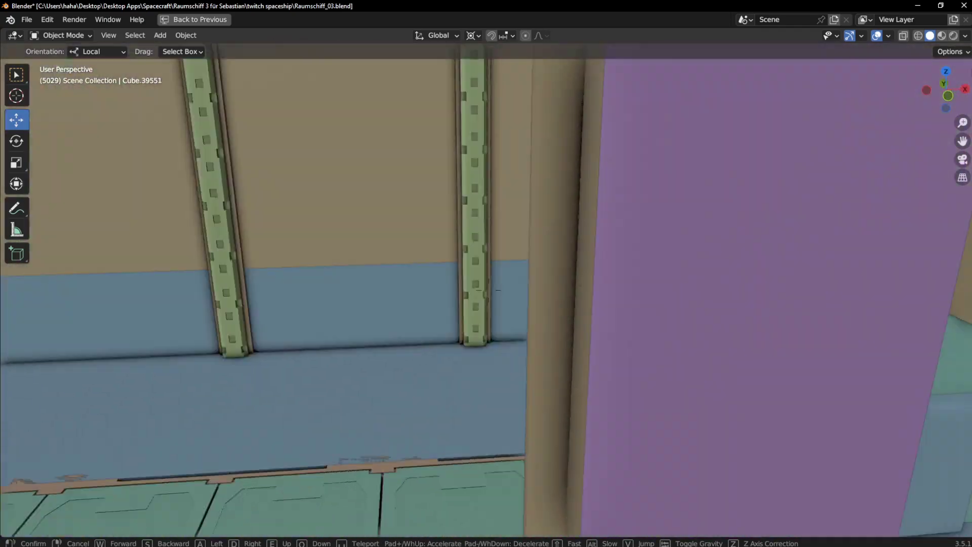
key(w)
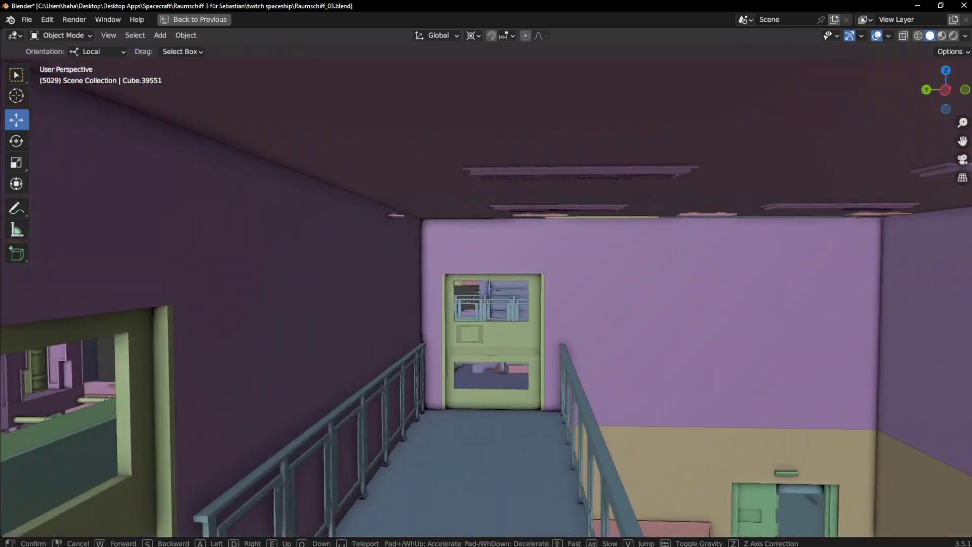
Walk through the monitor room and green door into the purple room and long panelled room.
key(w)
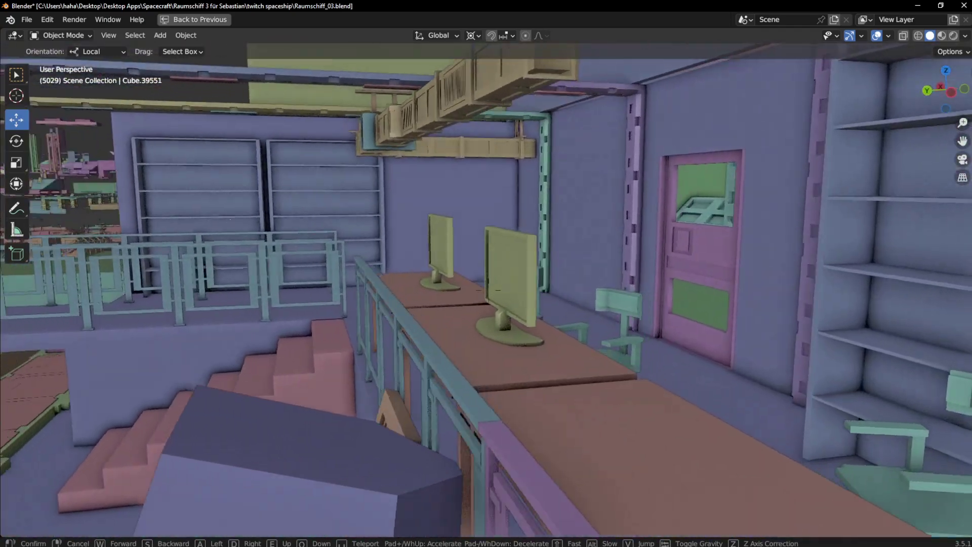
key(w)
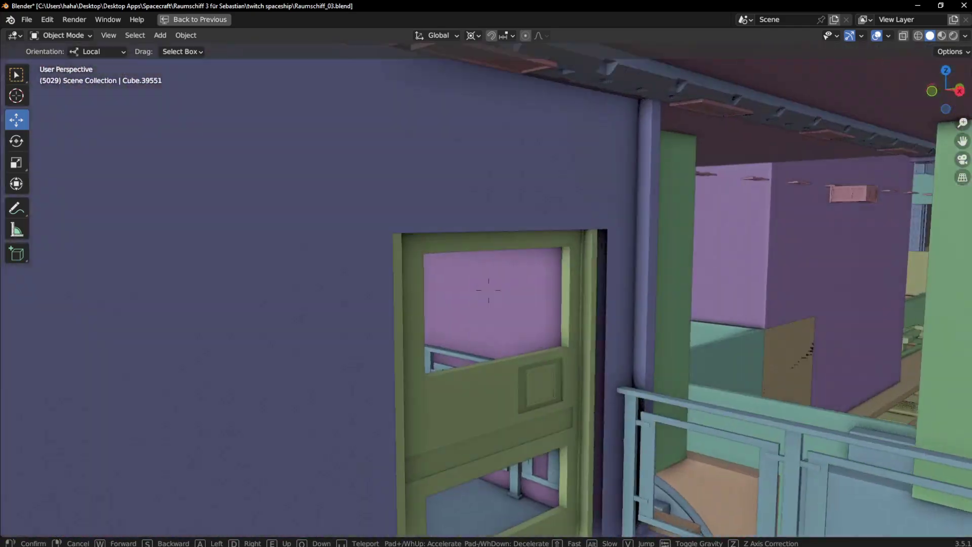
key(w)
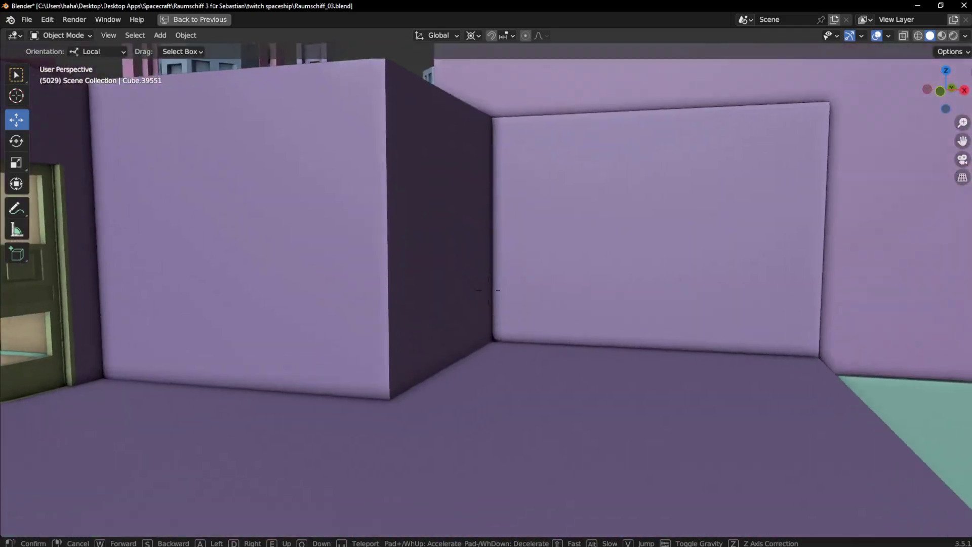
key(w)
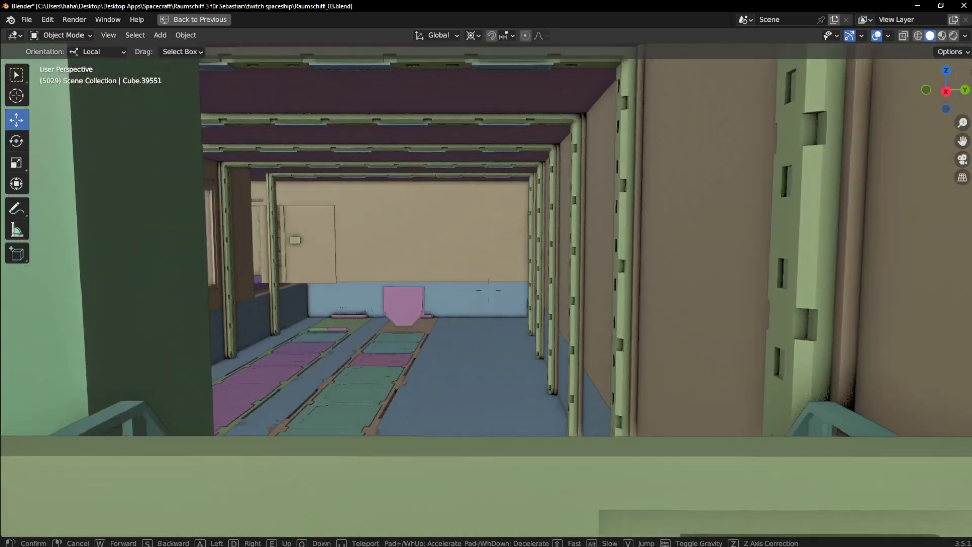
Back up through the rooms toward the machinery, then cross the green double door into the pipe hall.
key(s)
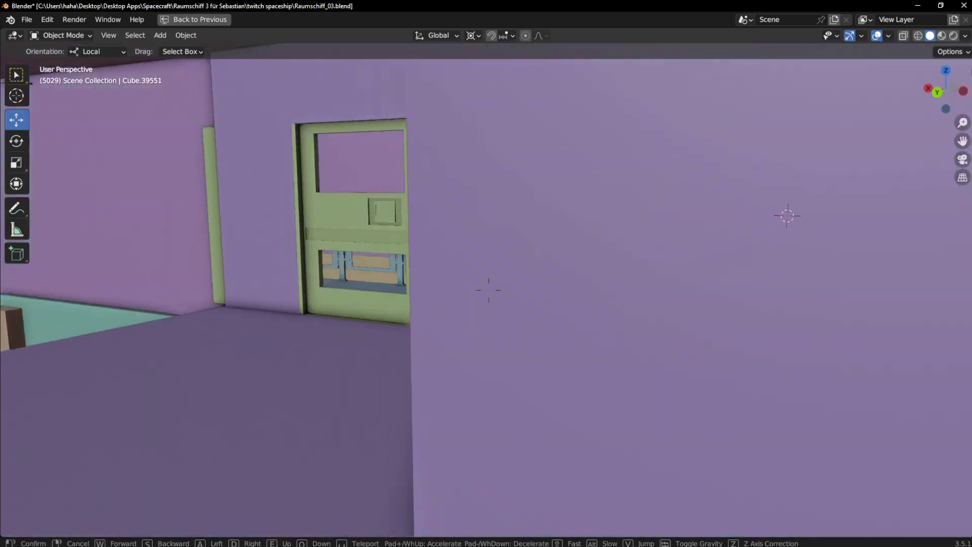
key(w)
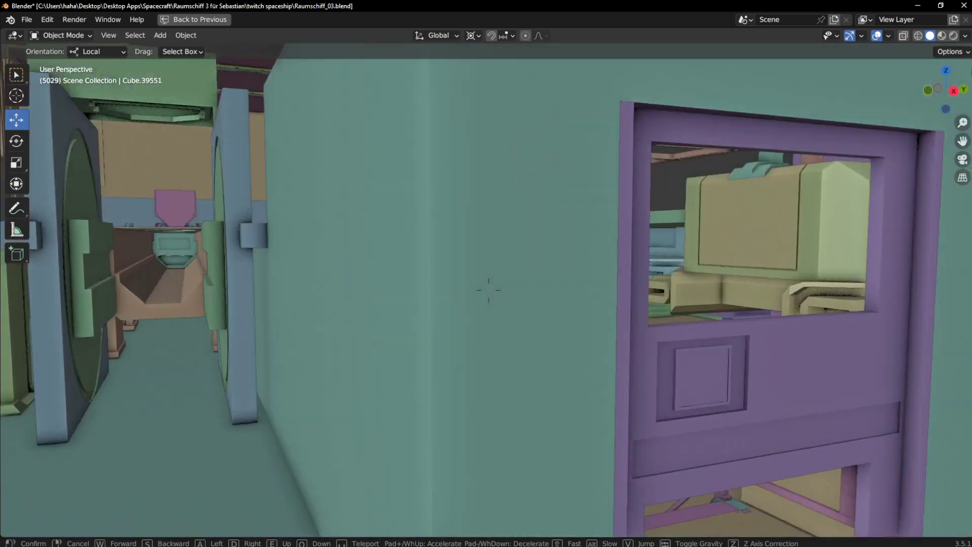
key(s)
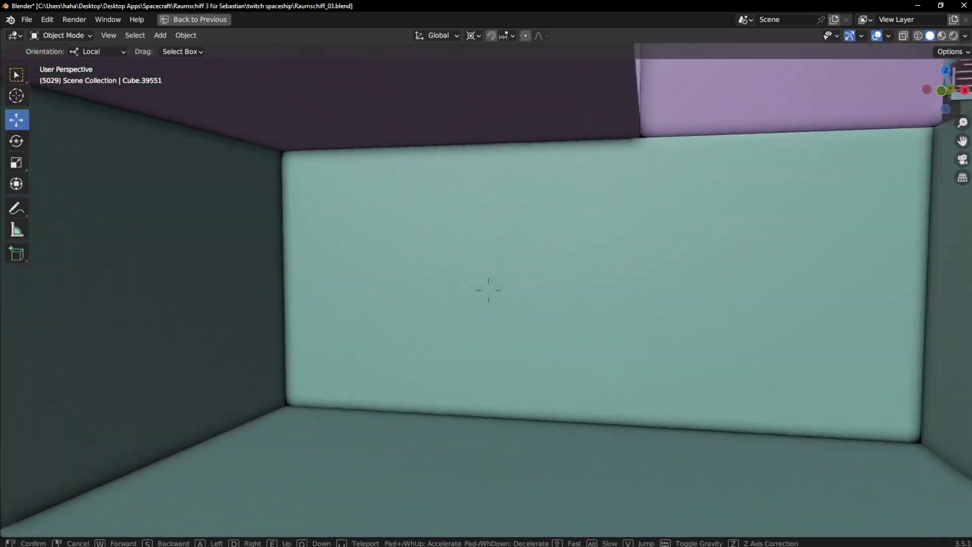
key(w)
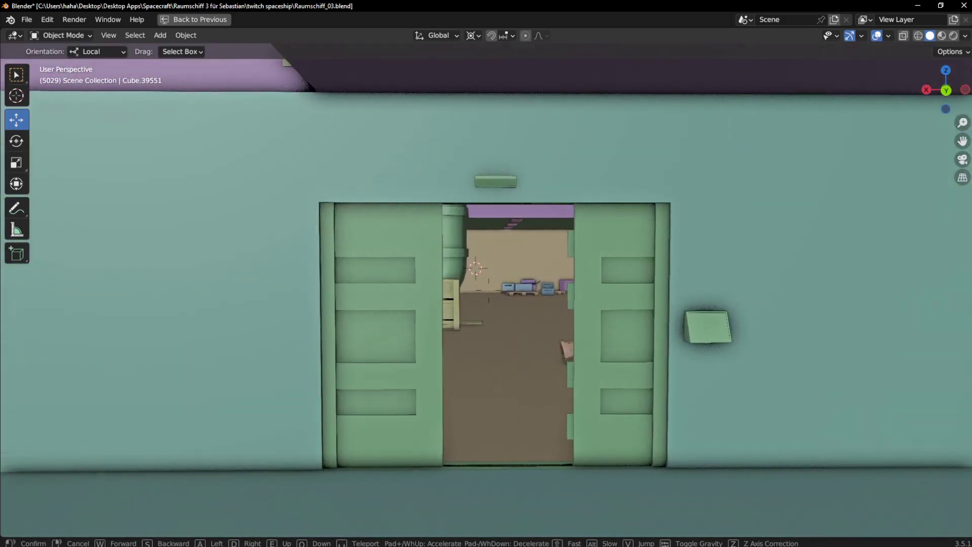
key(w)
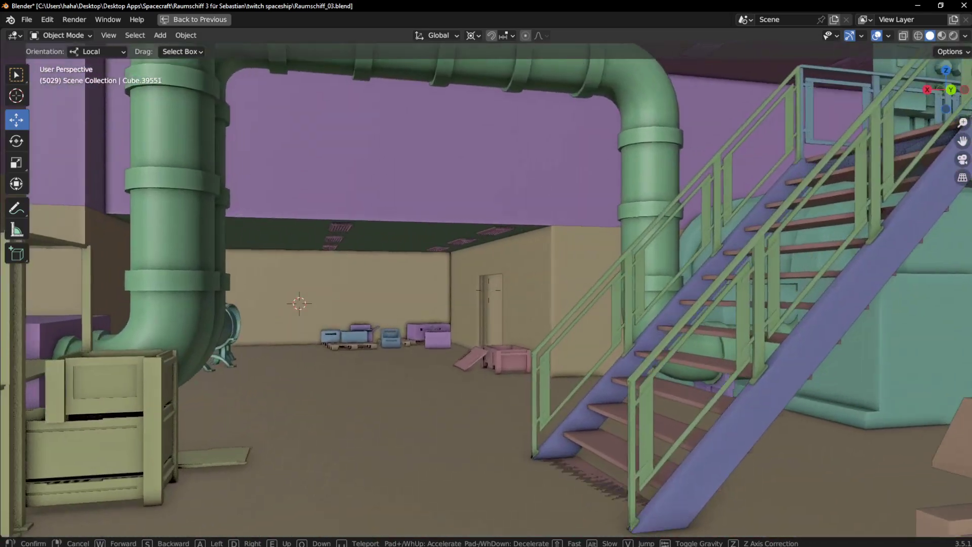
Walk past the boxes and tank, then through the green door toward the stairwell.
key(w)
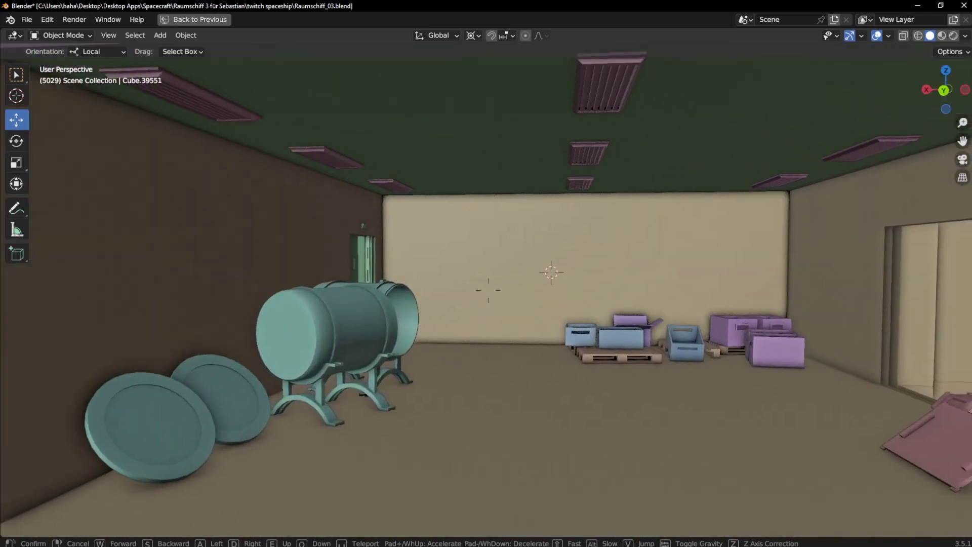
key(w)
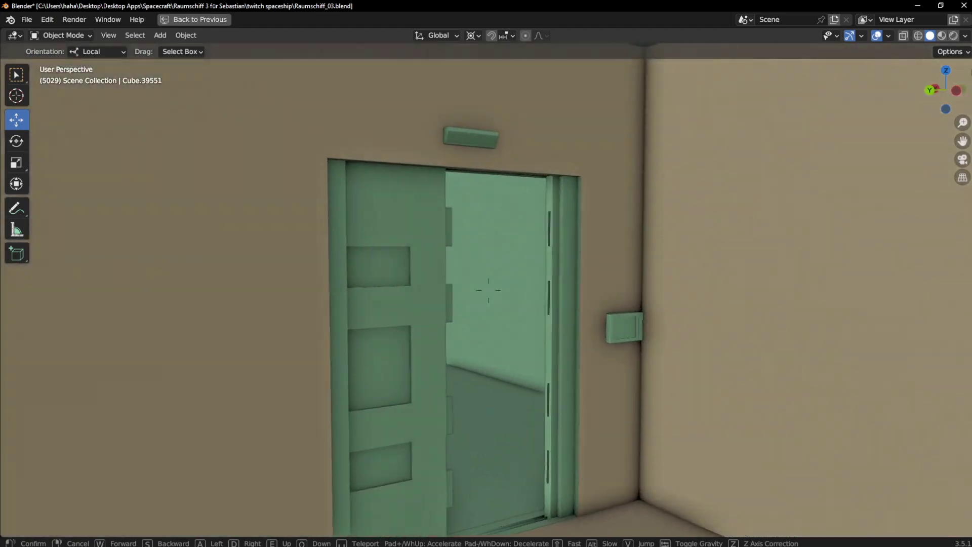
key(w)
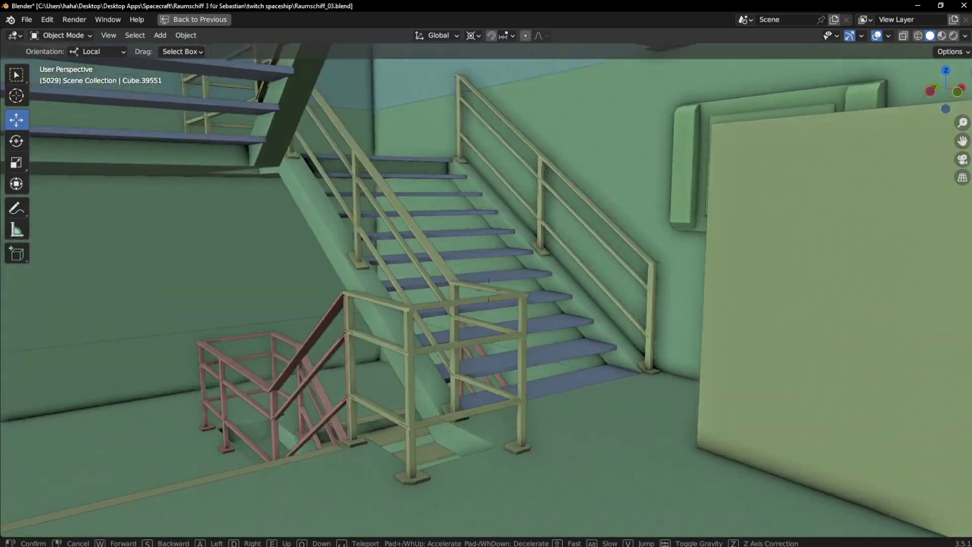
Turn back through the machine room past the stairs to face the balcony and door.
key(w)
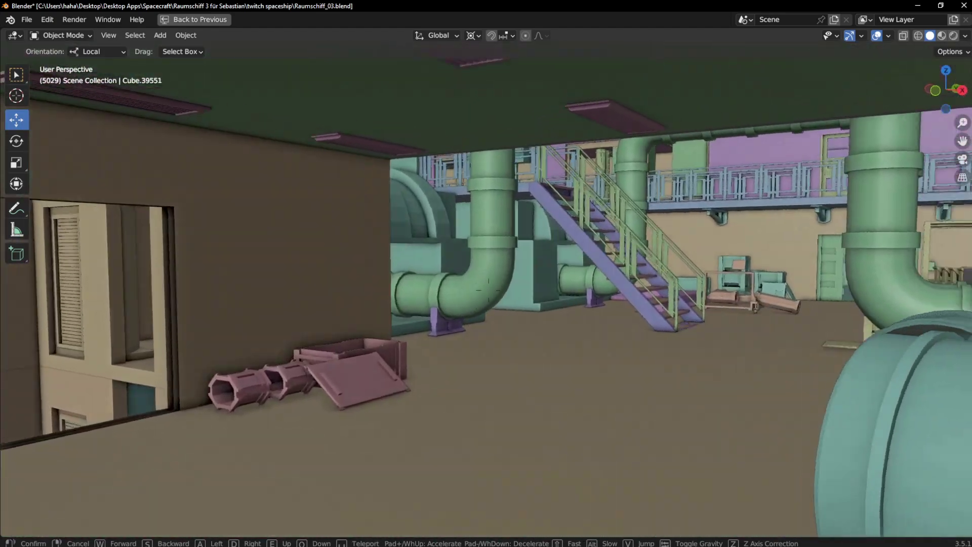
key(w)
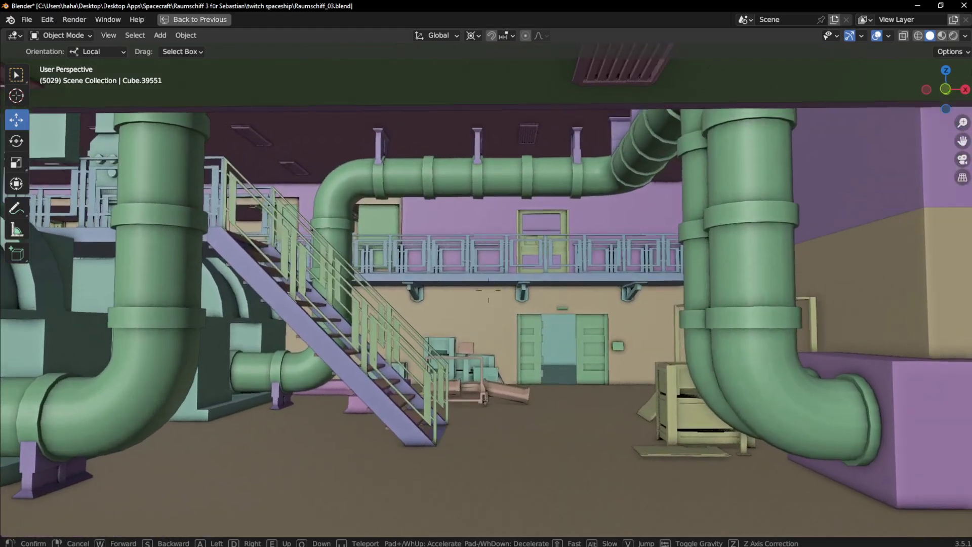
key(w)
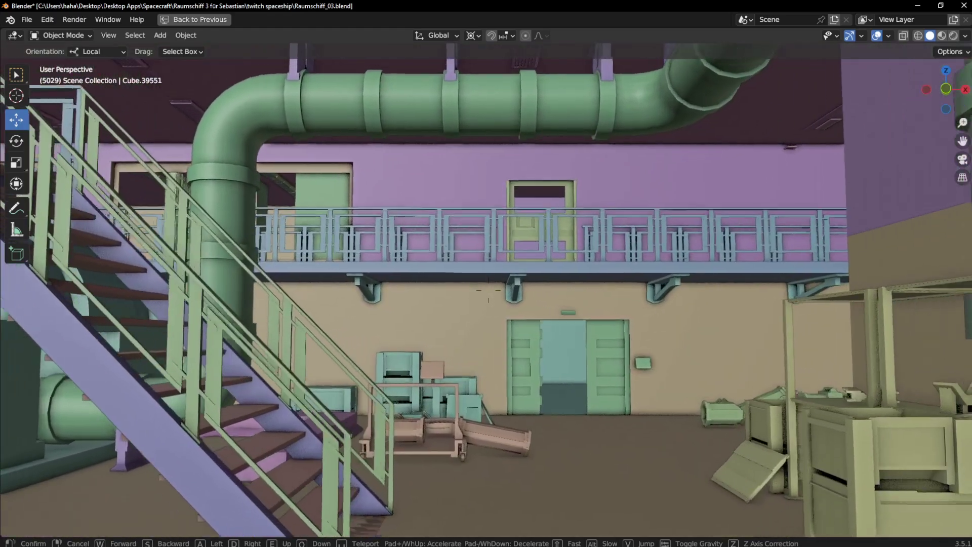